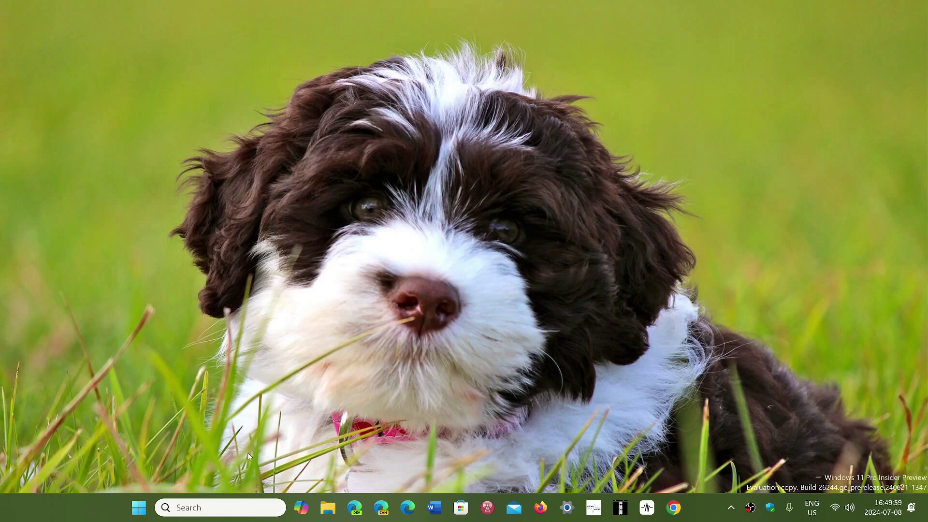
- Launch Notepad from a Windows search for 'note', showing the empty text.txt
click(204, 505)
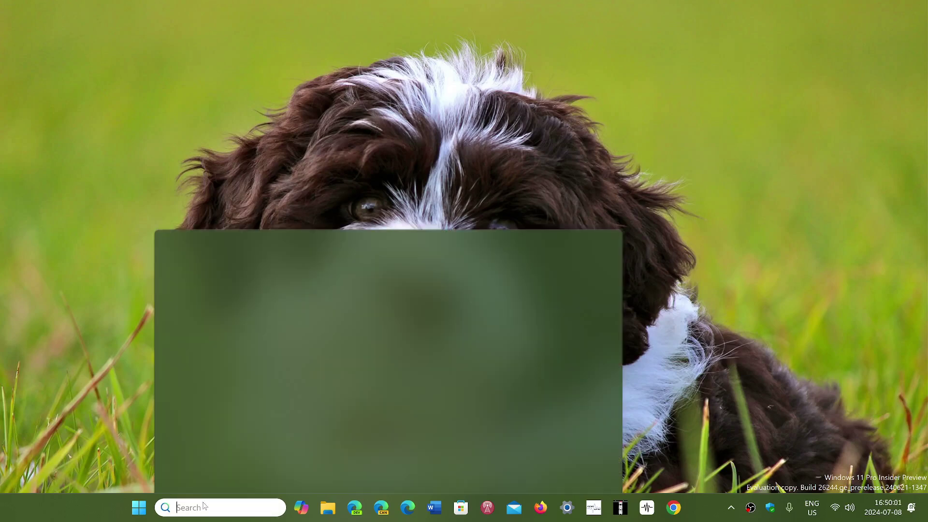
text(note)
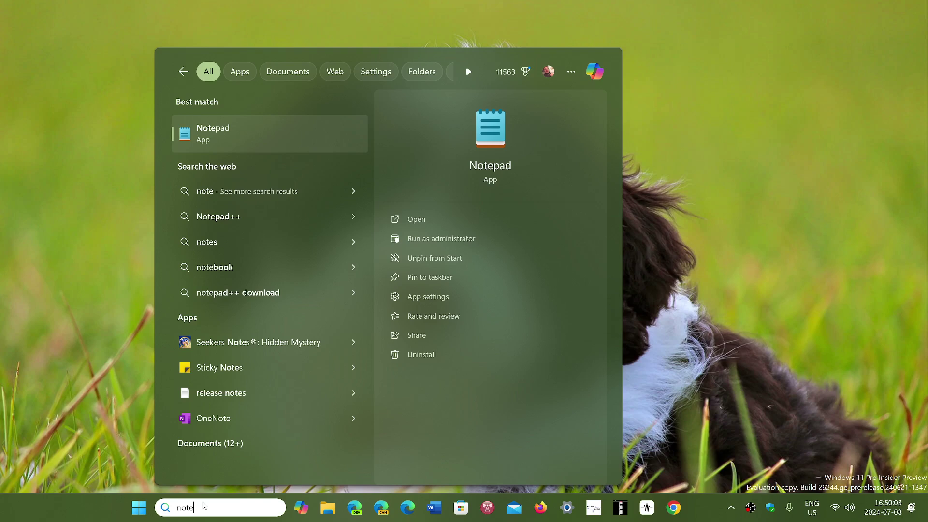
key(Return)
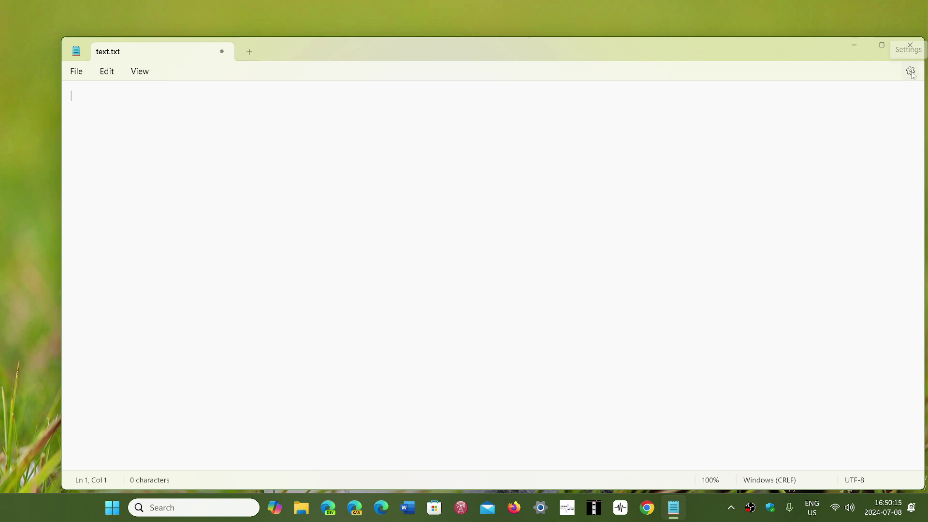
click(910, 71)
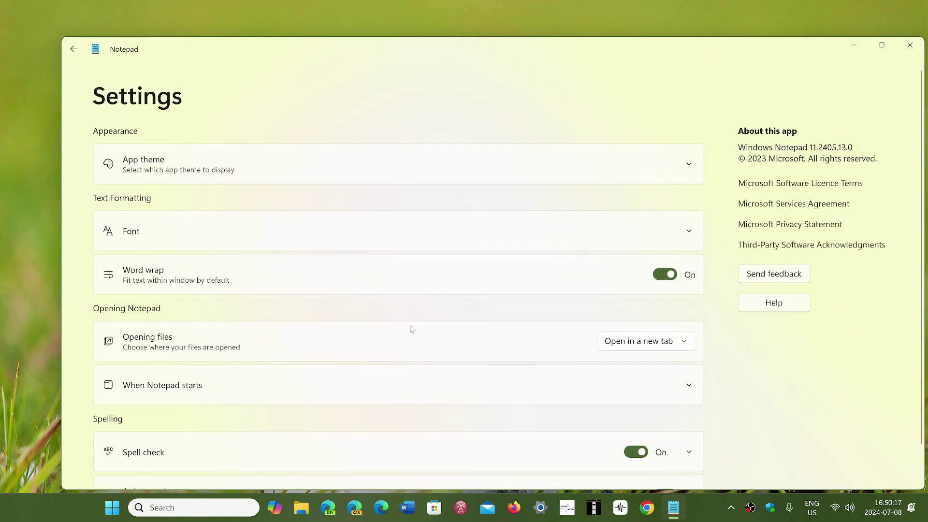
scroll(410, 328, down, 1)
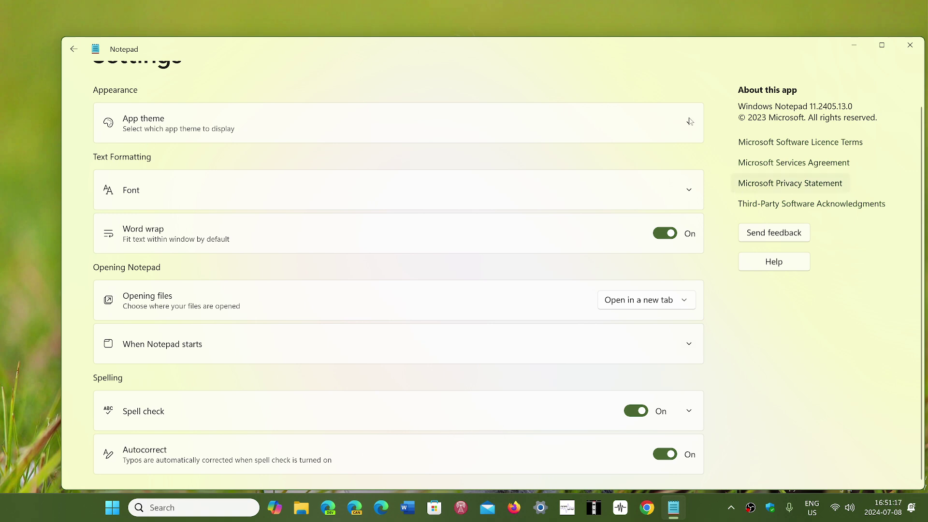
click(73, 50)
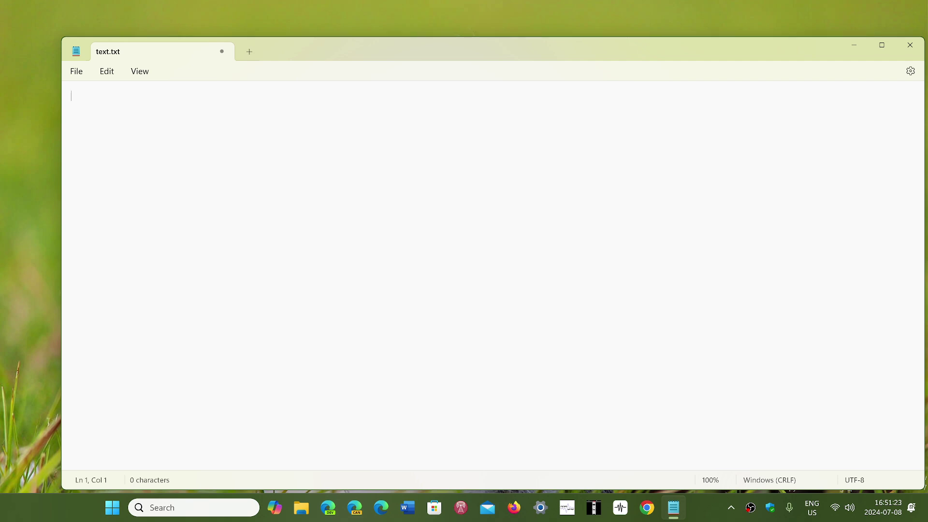
text(I am w)
text(ritting )
text(w)
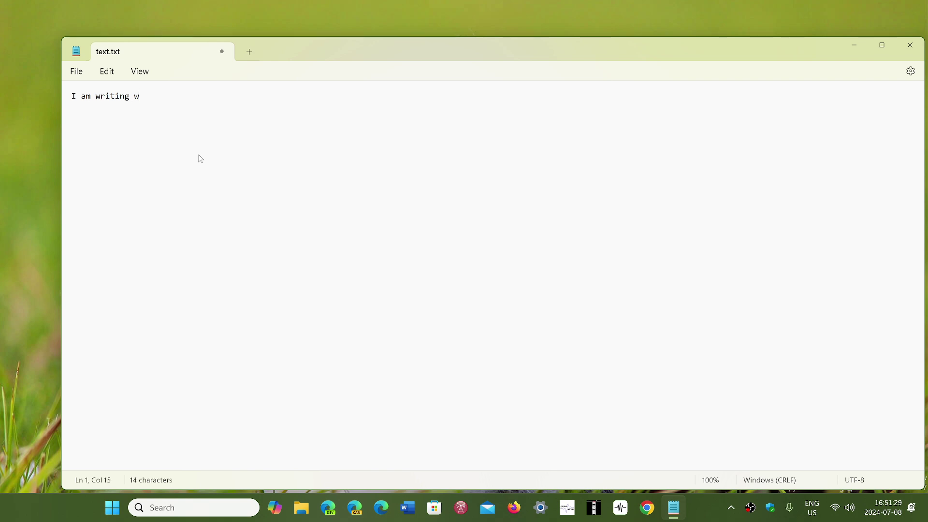
text(ith the new s)
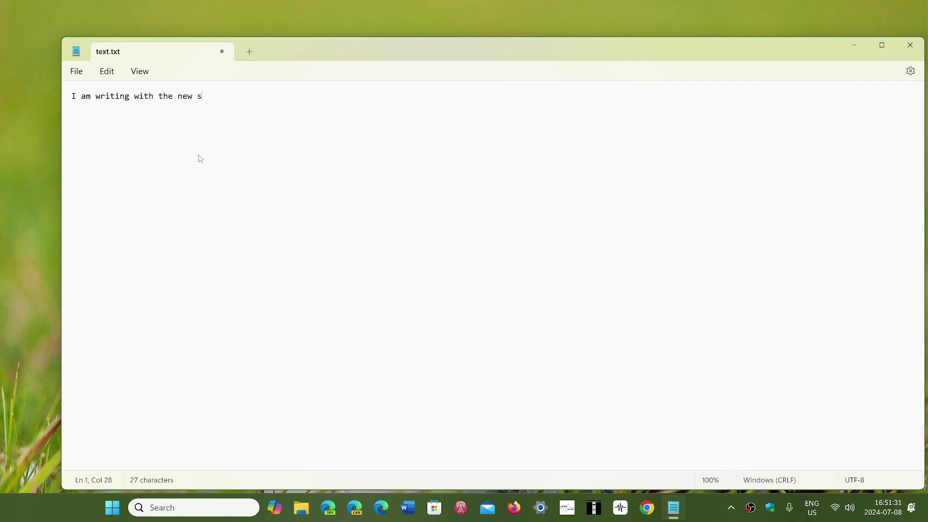
text(pillck)
text(e)
- Delete the mistyped ending so the sentence reads 'I am writing with the new spillcheck'
key(BackSpace)
key(BackSpace)
text(heck)
- Replace 'spillcheck' with the spelling suggestion 'spellcheck'
right_click(218, 98)
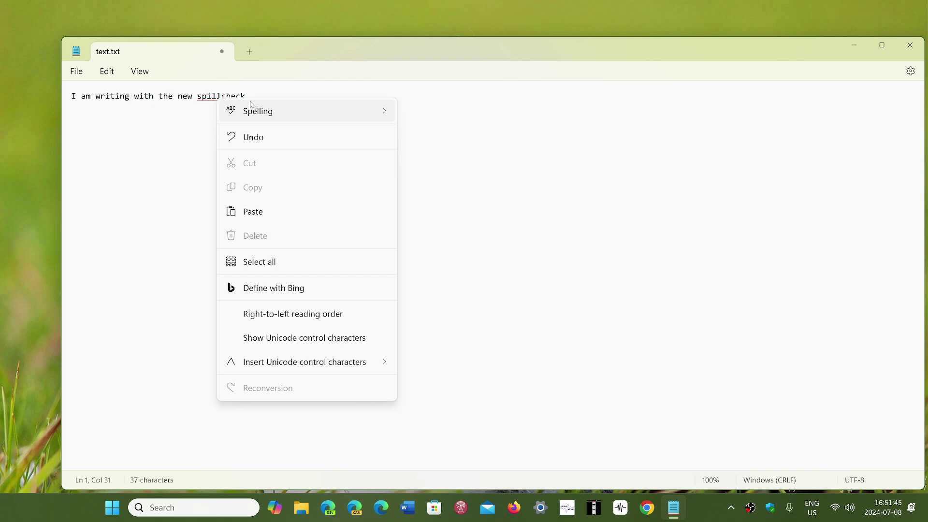
mouse_move(305, 111)
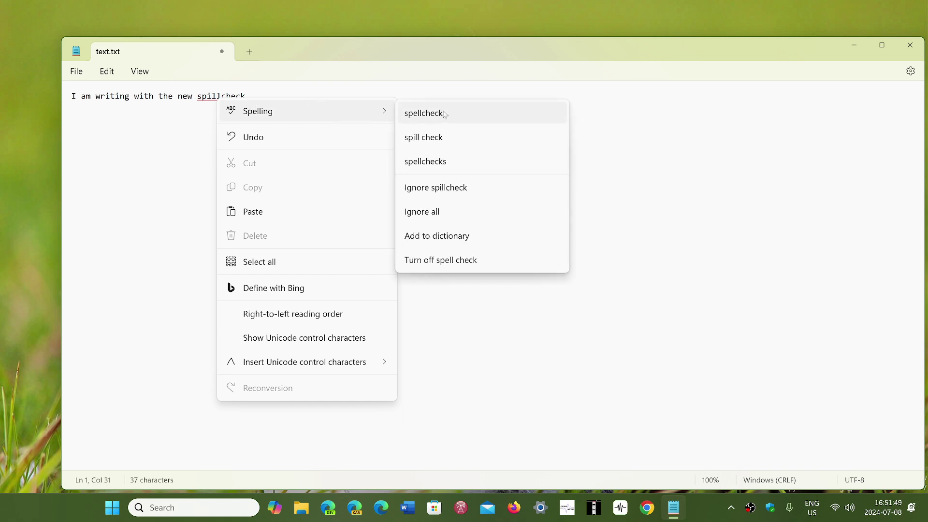
click(444, 114)
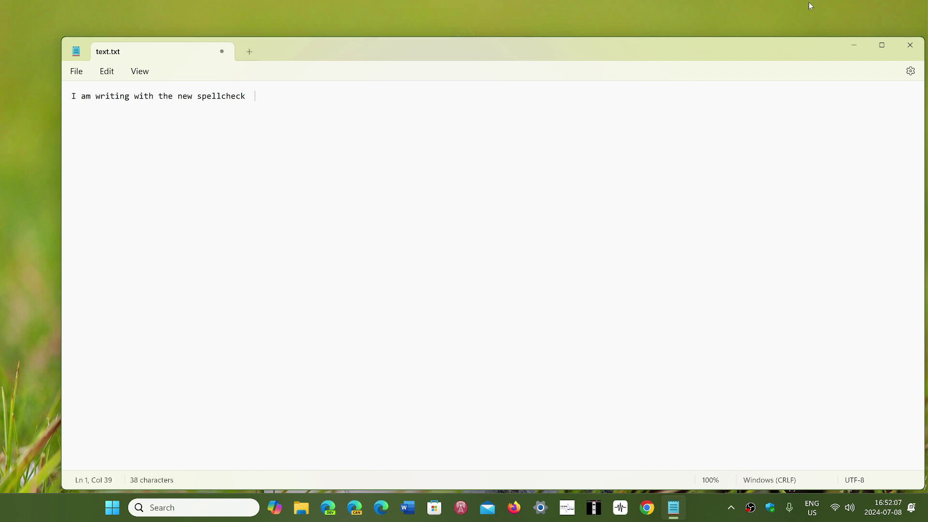
- Revisit Notepad's settings, then close the Notepad window
click(910, 71)
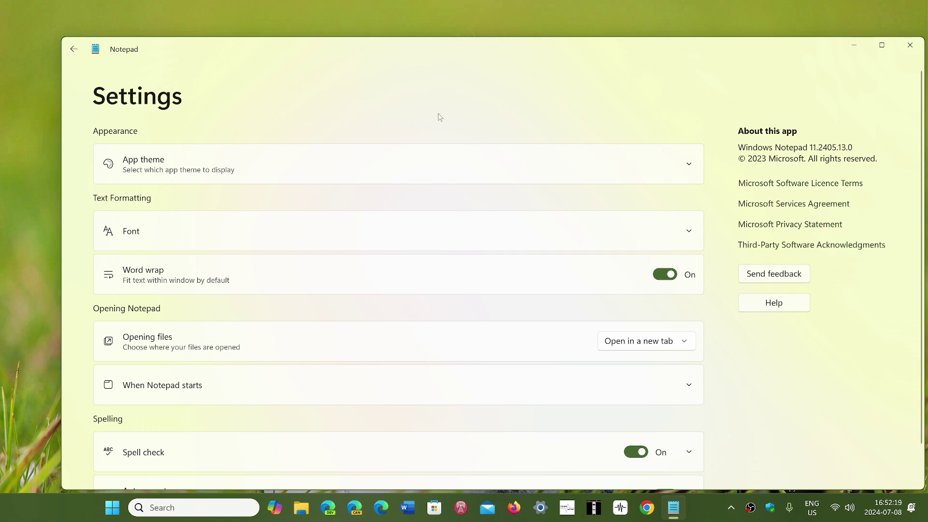
click(912, 47)
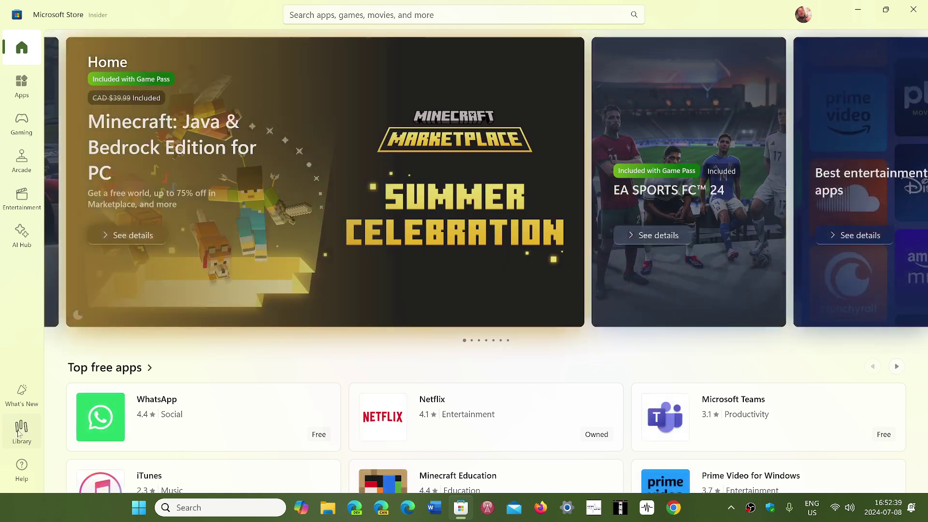
- Show the Store Library's Updates & downloads list of installed apps
click(12, 432)
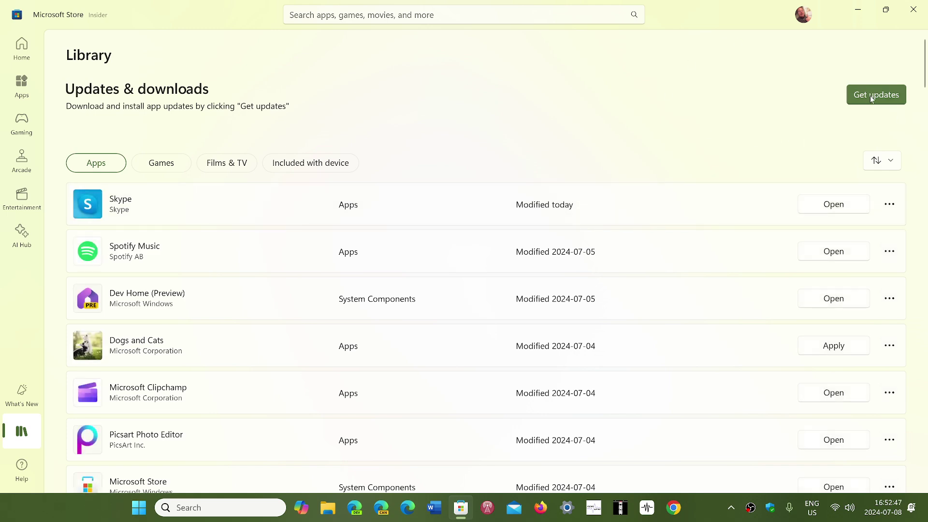
scroll(736, 185, down, 10)
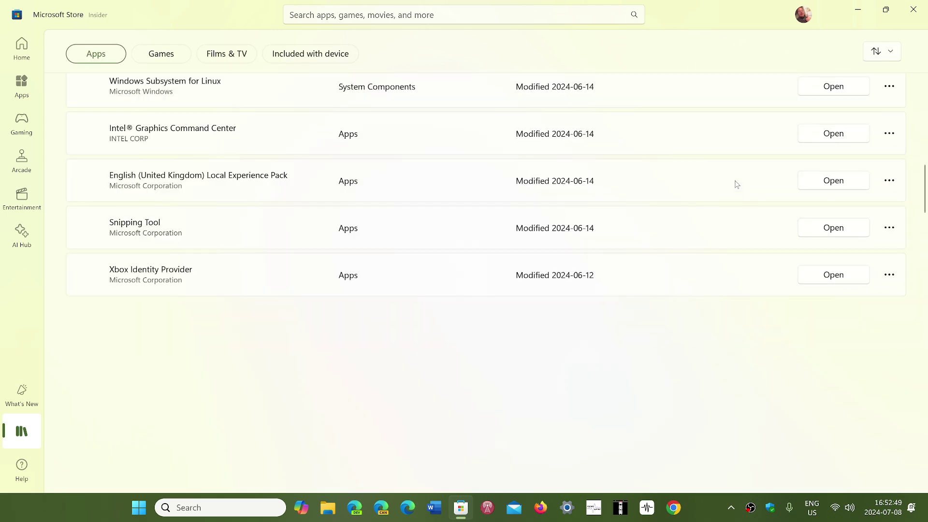
scroll(736, 184, down, 3)
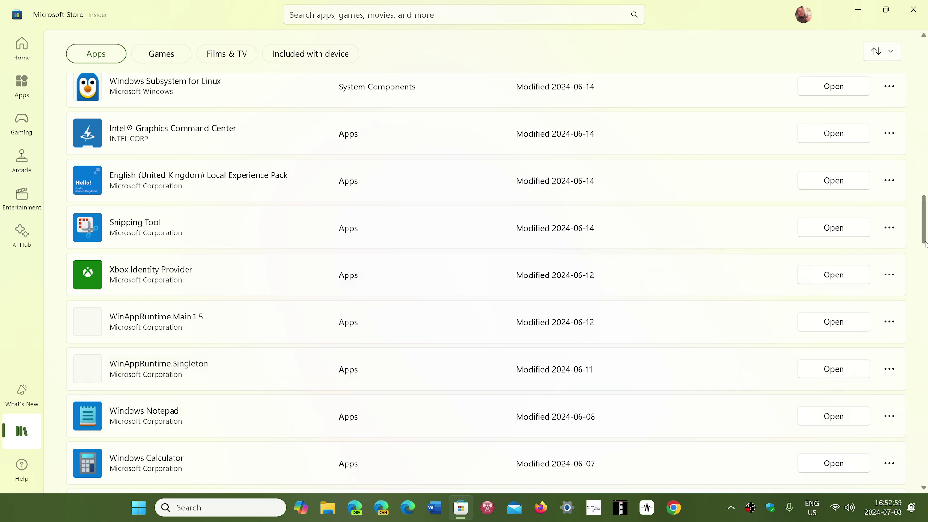
drag(924, 241, 924, 81)
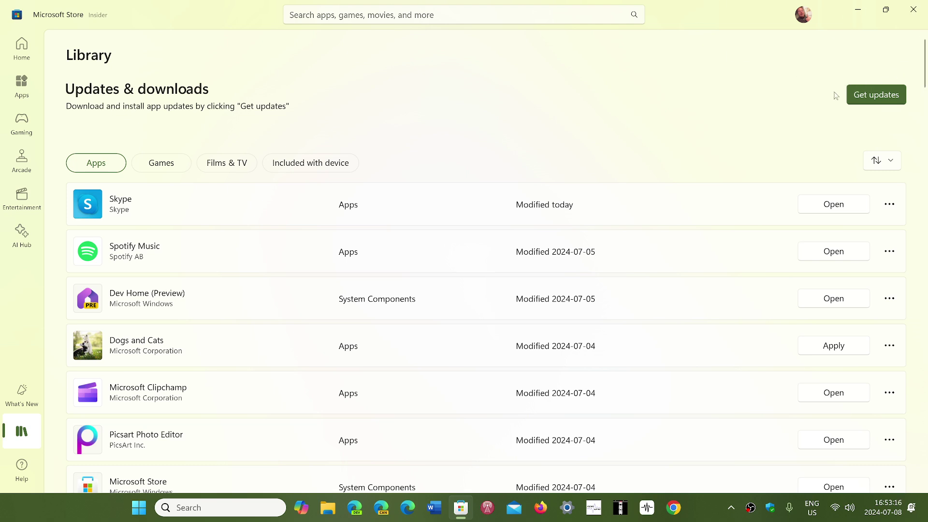
- Run Get updates for installed apps, then close Microsoft Store
click(871, 96)
click(920, 10)
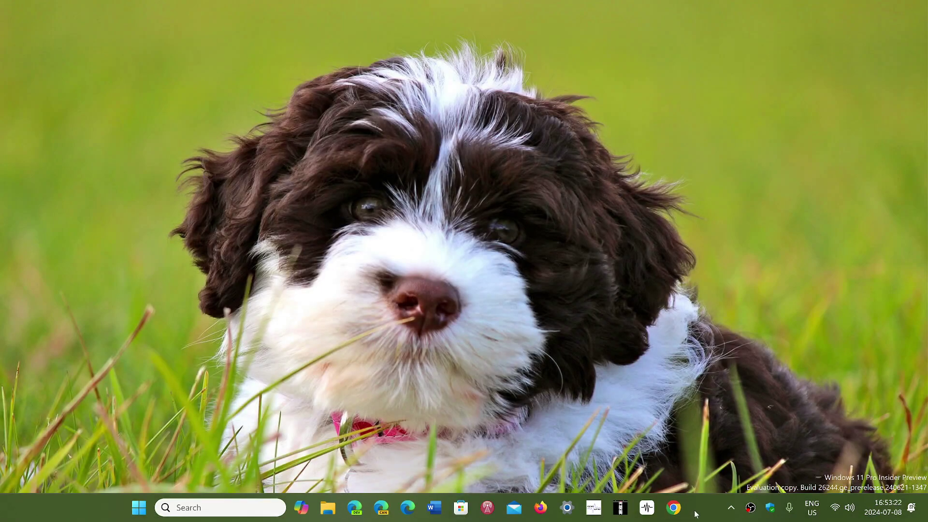